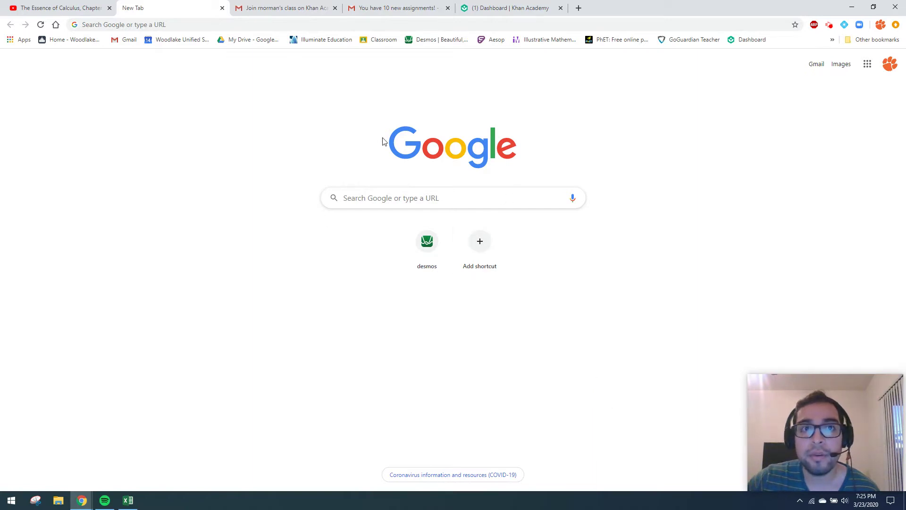
- View the Khan Academy class invitation e-mail, and read through the assignment list in the e-mail announcing 10 new assignments
left_click(303, 4)
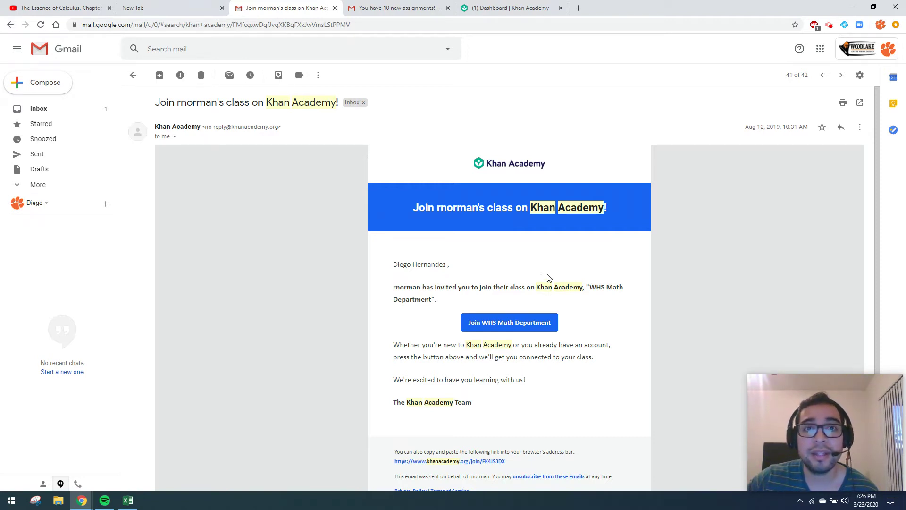
left_click(407, 9)
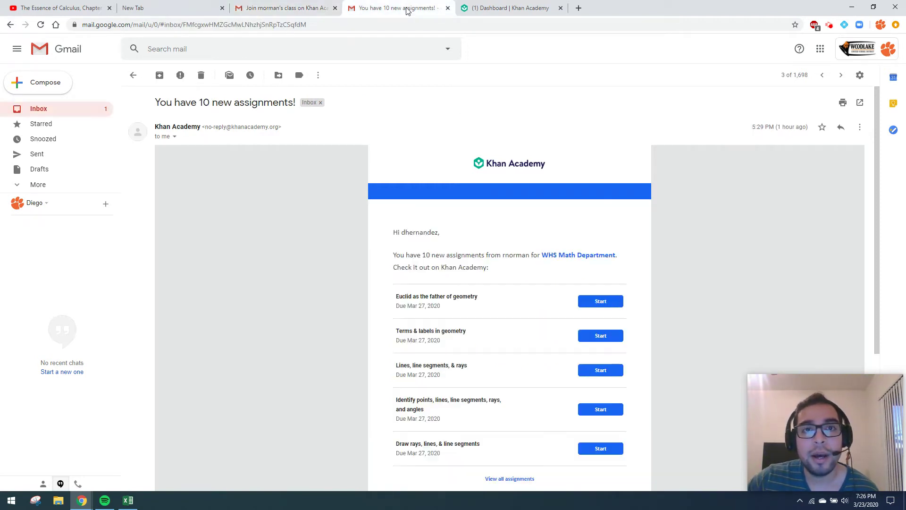
scroll(457, 245, "down", 1)
scroll(320, 149, "up", 1)
scroll(406, 330, "down", 1)
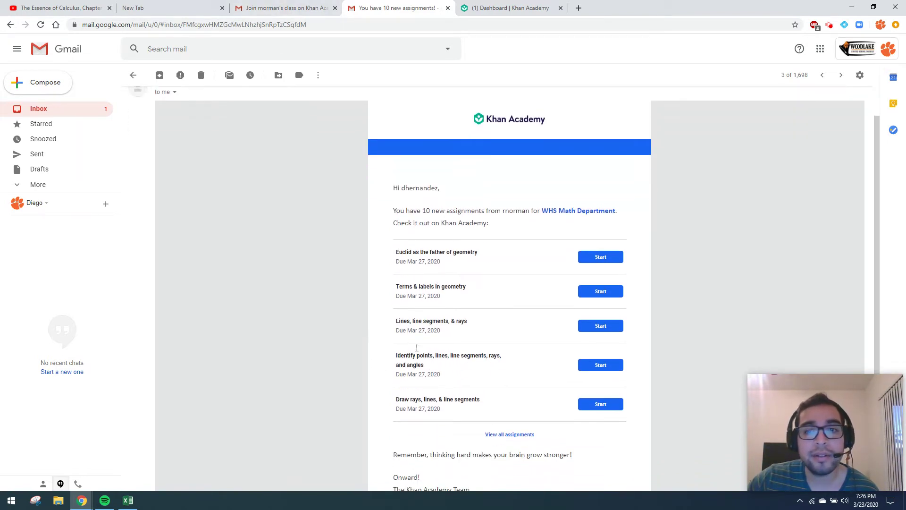
scroll(416, 347, "down", 3)
scroll(442, 254, "up", 2)
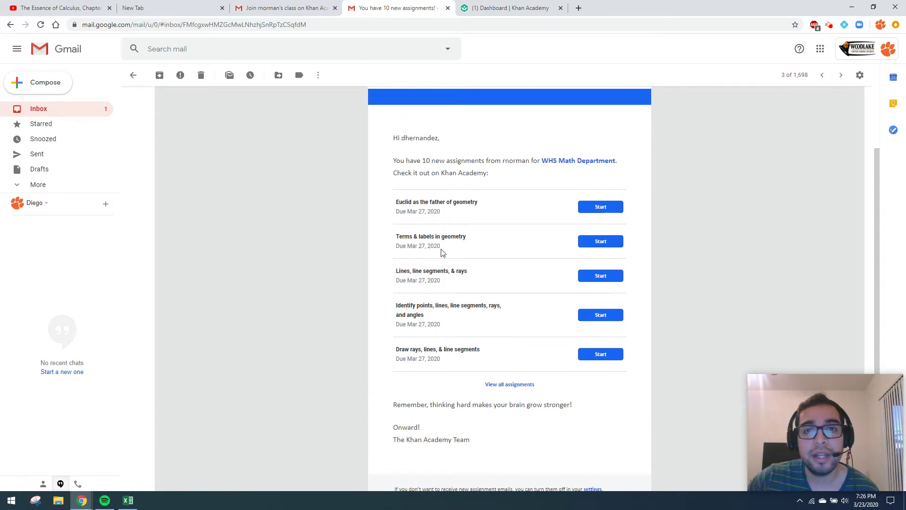
scroll(468, 264, "down", 1)
scroll(470, 285, "up", 2)
scroll(468, 285, "down", 2)
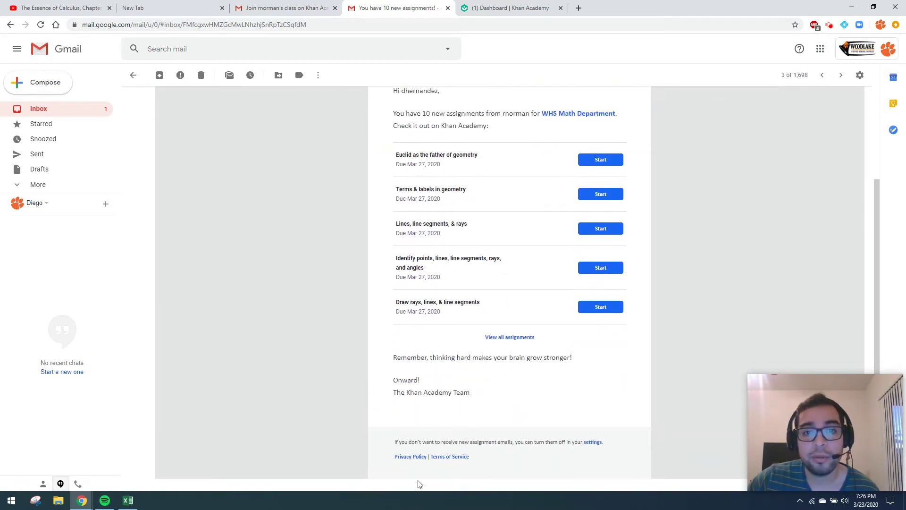
- Open the full Khan Academy assignment list from the e-mail and review the WHS Math Department's past and active assignments
left_click(492, 338)
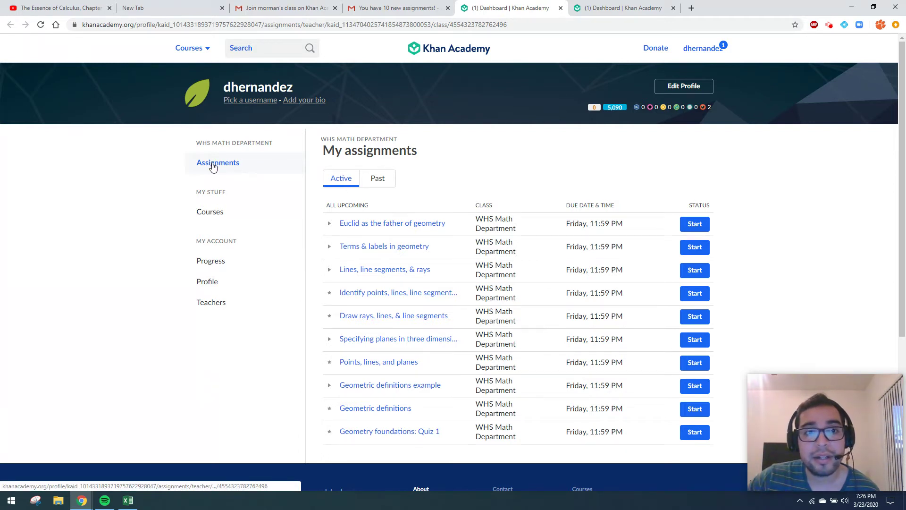
left_click(380, 181)
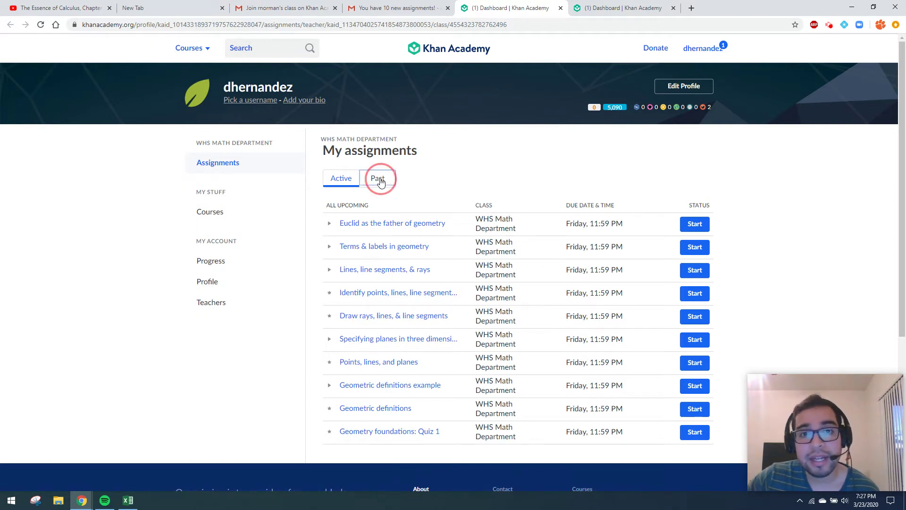
left_click(336, 184)
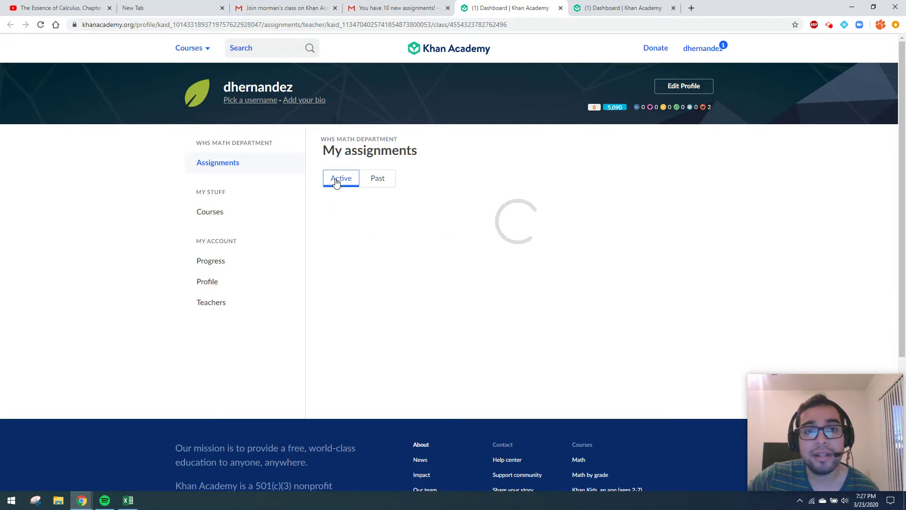
scroll(497, 216, "down", 1)
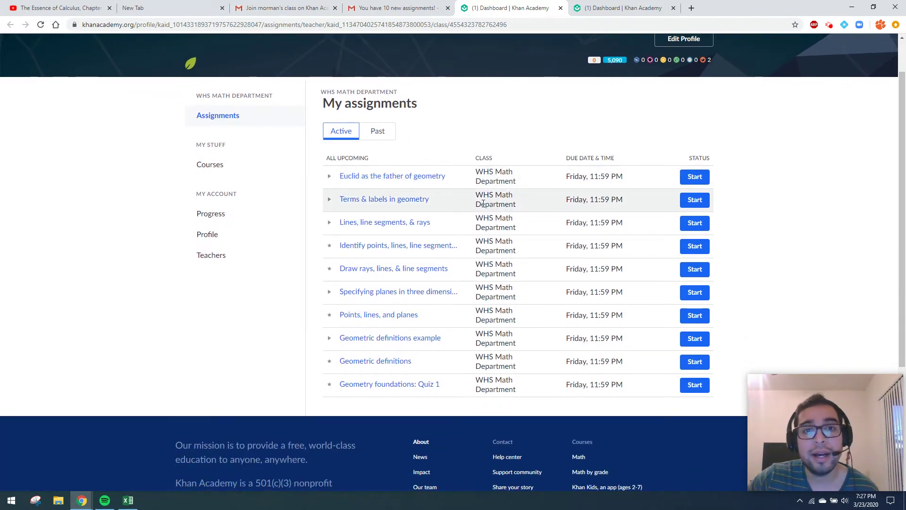
scroll(513, 178, "up", 1)
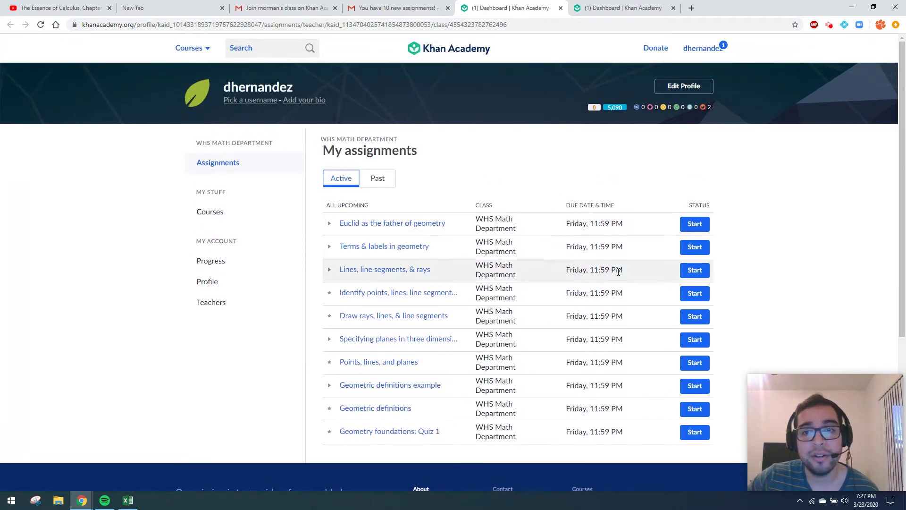
scroll(528, 312, "down", 1)
scroll(436, 243, "up", 1)
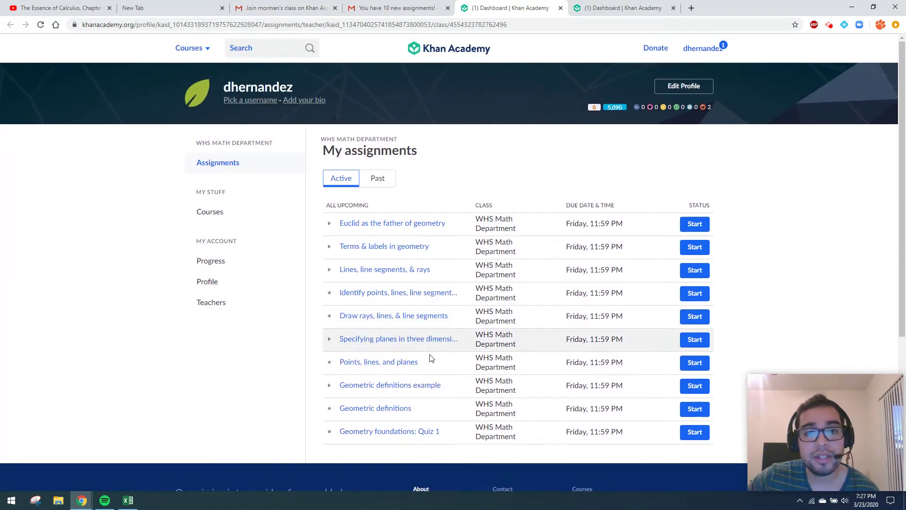
scroll(430, 359, "down", 1)
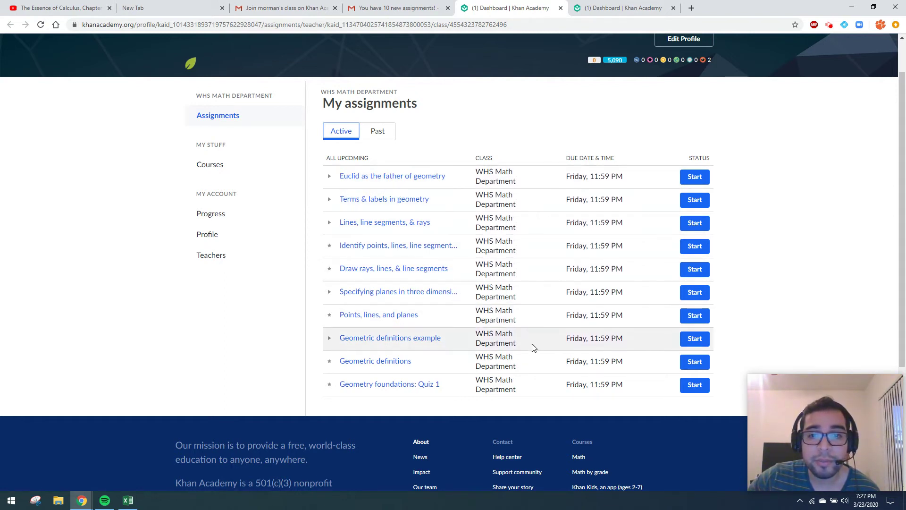
- Start the "Euclid as the father of geometry" video assignment, pause it and return to the assignment list
left_click(695, 177)
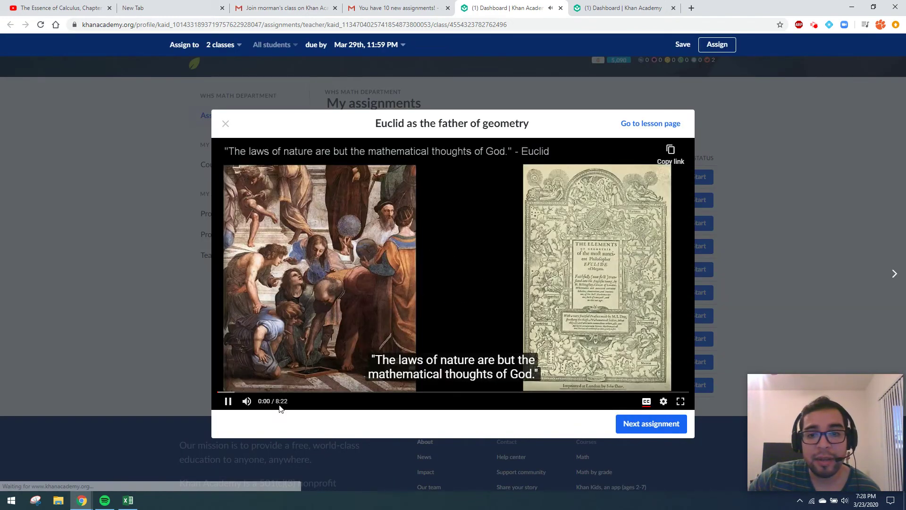
left_click(228, 401)
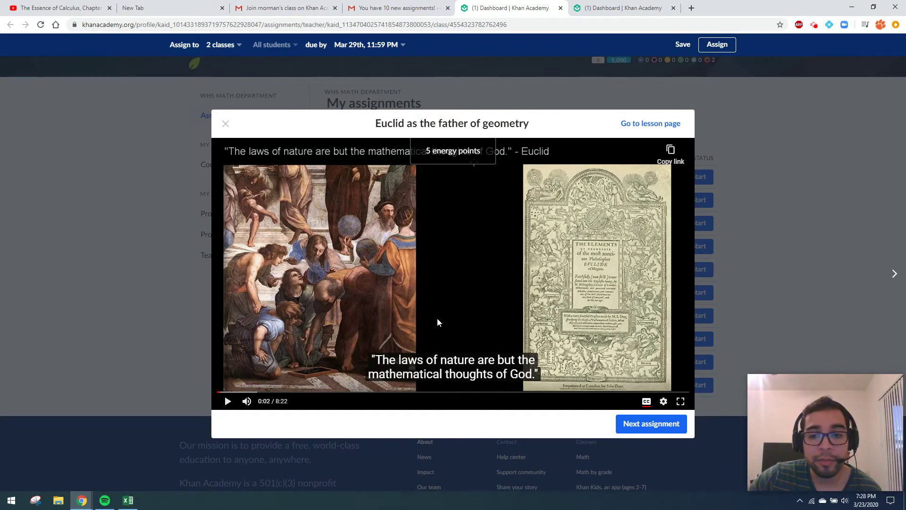
left_click(225, 123)
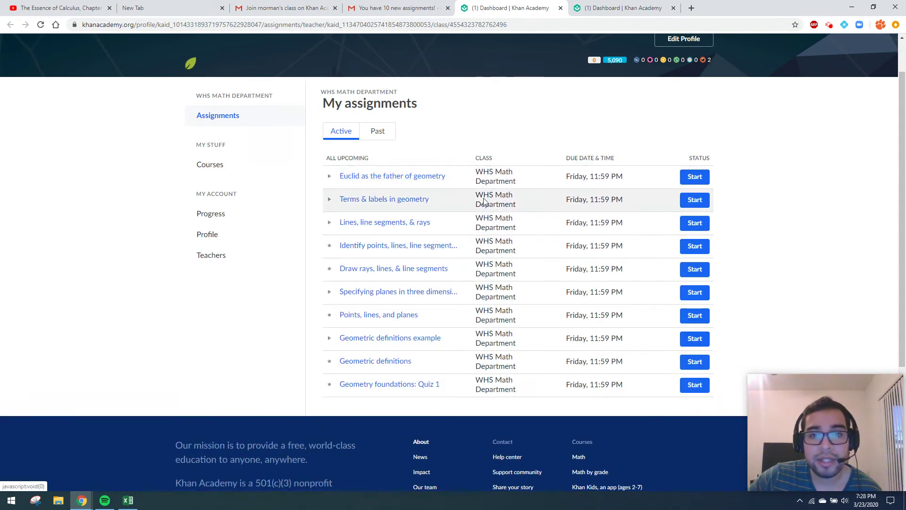
- Preview the "Terms & labels in geometry" video assignment, pausing playback before closing it
left_click(692, 200)
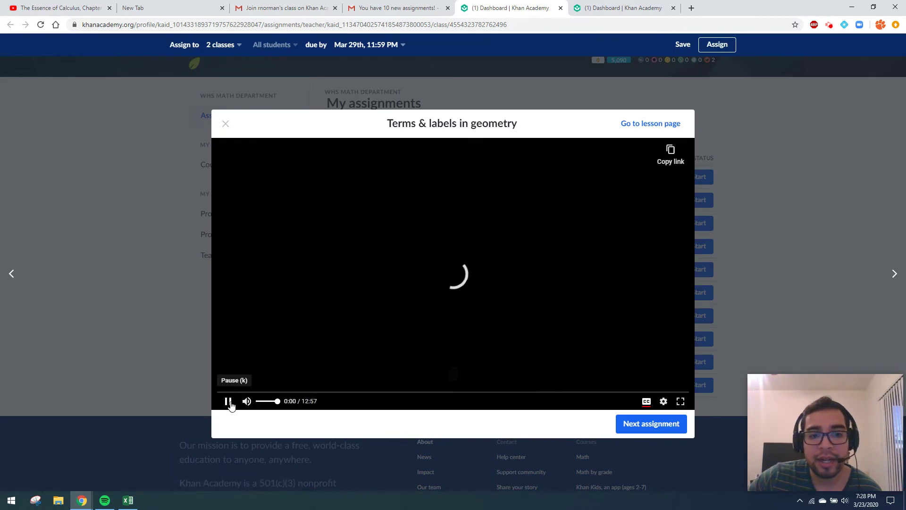
left_click(227, 400)
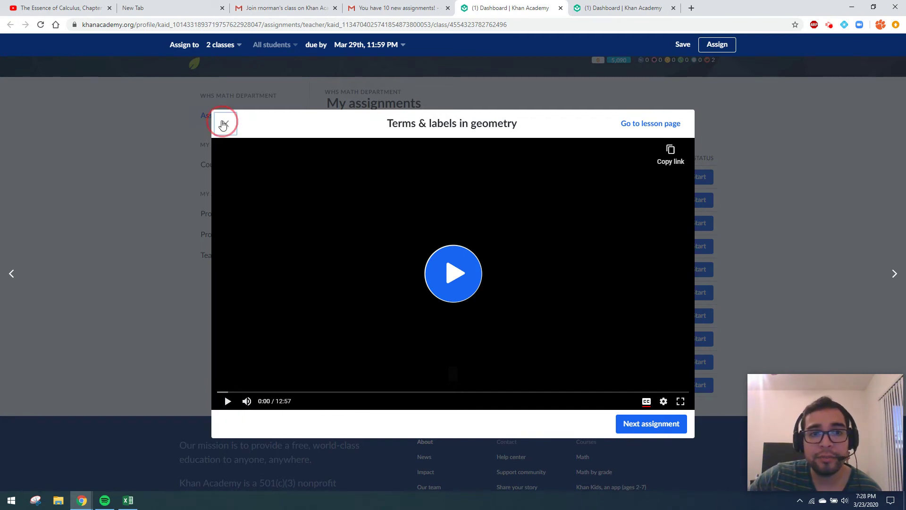
left_click(226, 124)
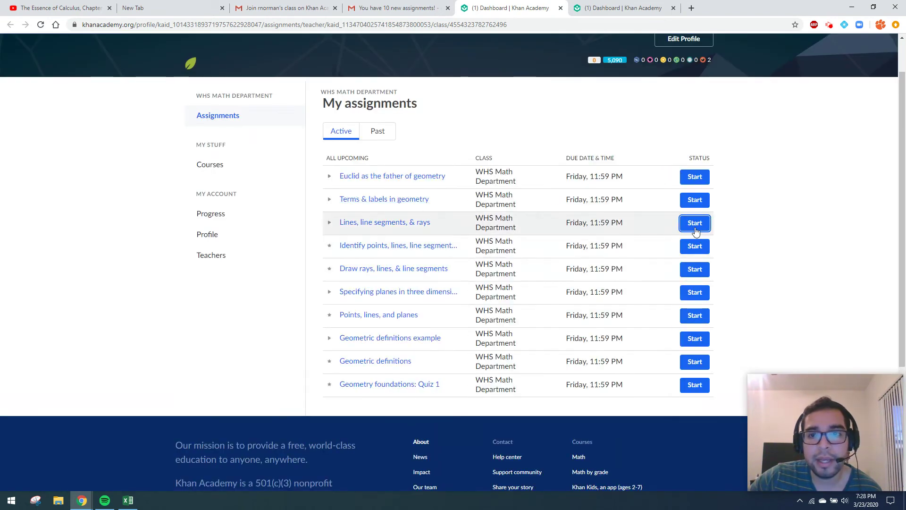
- Preview the "Lines, line segments, & rays" video assignment, pausing playback before closing it
left_click(694, 225)
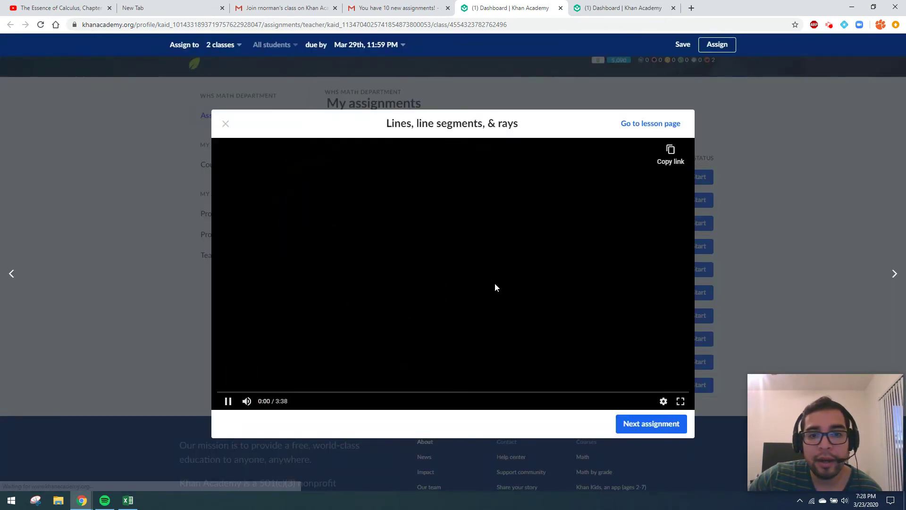
left_click(226, 400)
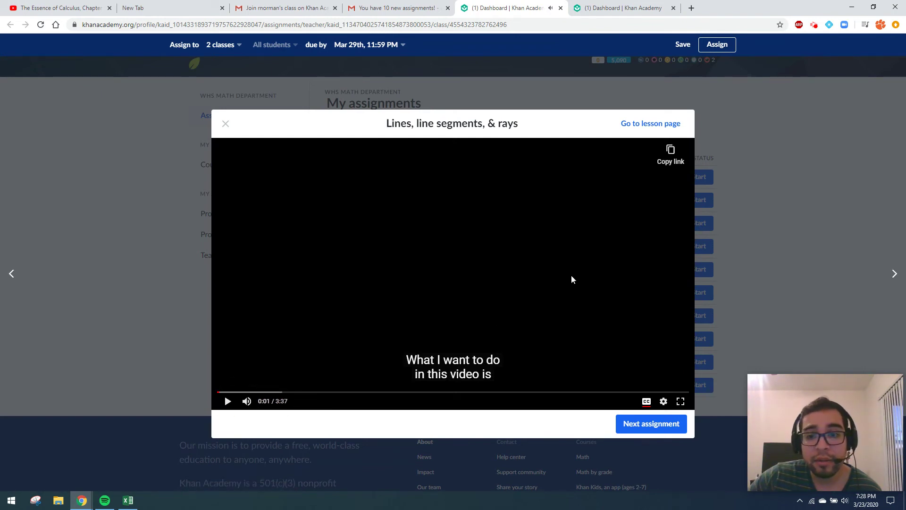
left_click(226, 125)
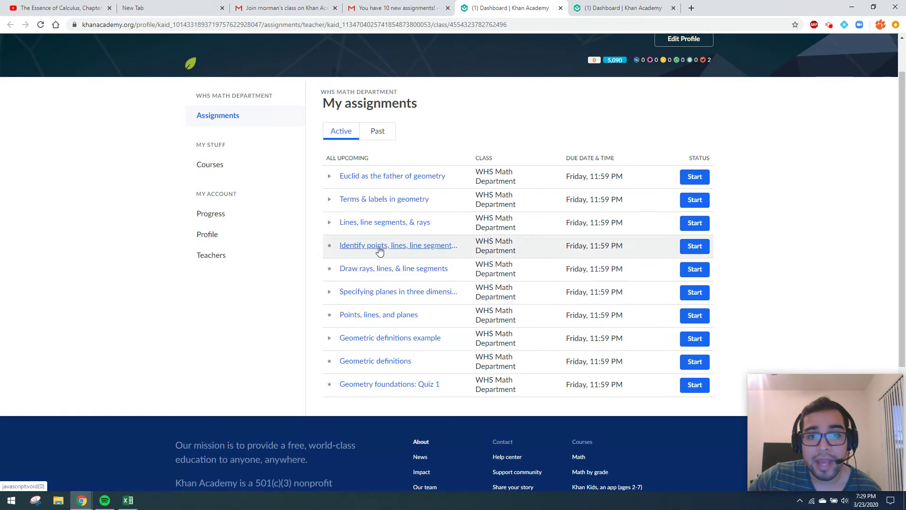
- Start the "Identify points, lines, line segments, rays, and angles" practice and submit "None of these" for the question asking for an angle
left_click(694, 245)
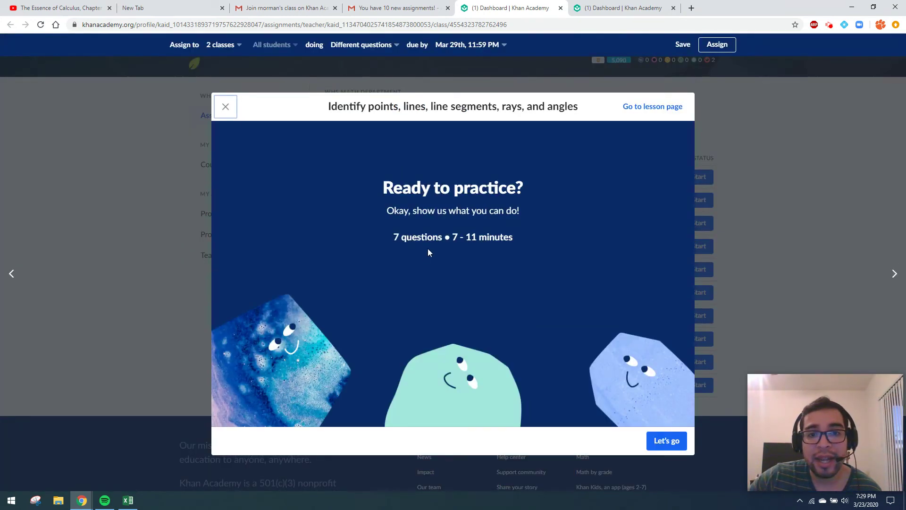
left_click(666, 440)
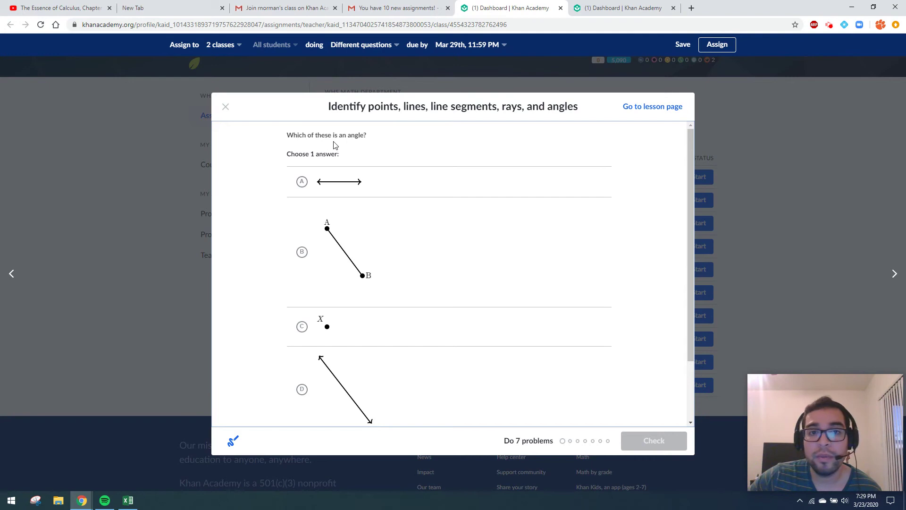
scroll(336, 160, "down", 2)
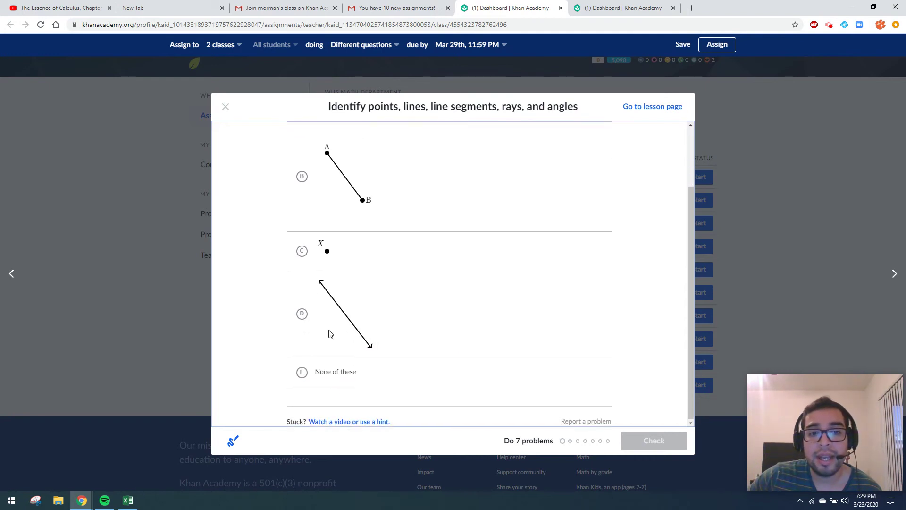
scroll(325, 368, "up", 2)
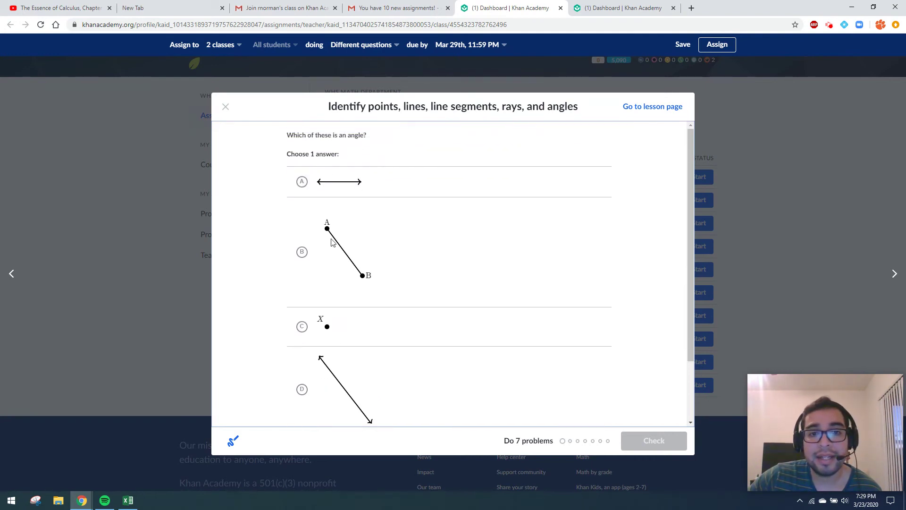
scroll(401, 298, "down", 2)
left_click(306, 375)
left_click(646, 438)
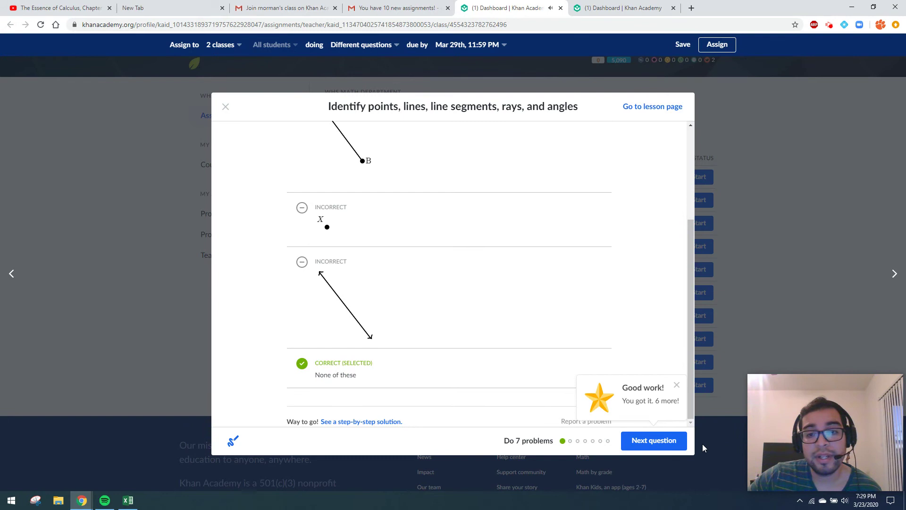
- Dismiss the feedback message and view the first question's step-by-step solution and related content
left_click(677, 385)
left_click(365, 422)
scroll(441, 342, "down", 2)
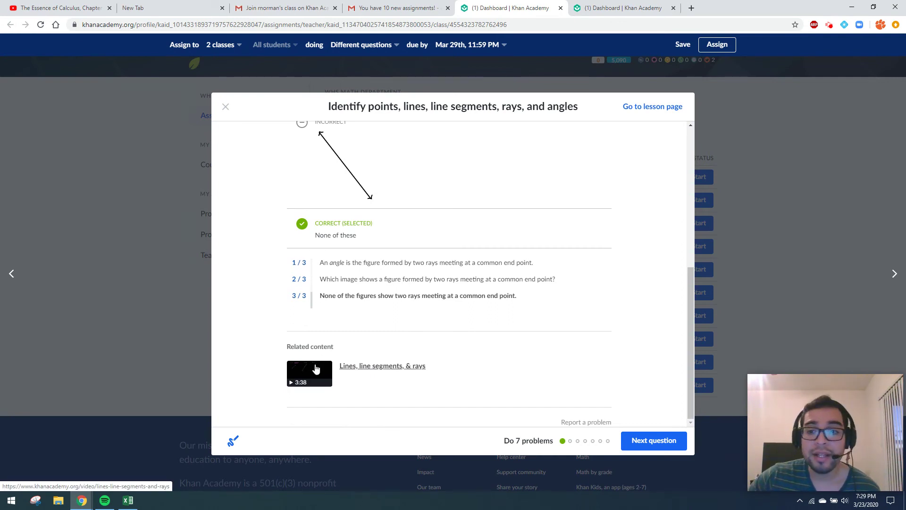
- Advance to the second question, which asks for a line segment, and submit "None of these" as the answer
left_click(635, 439)
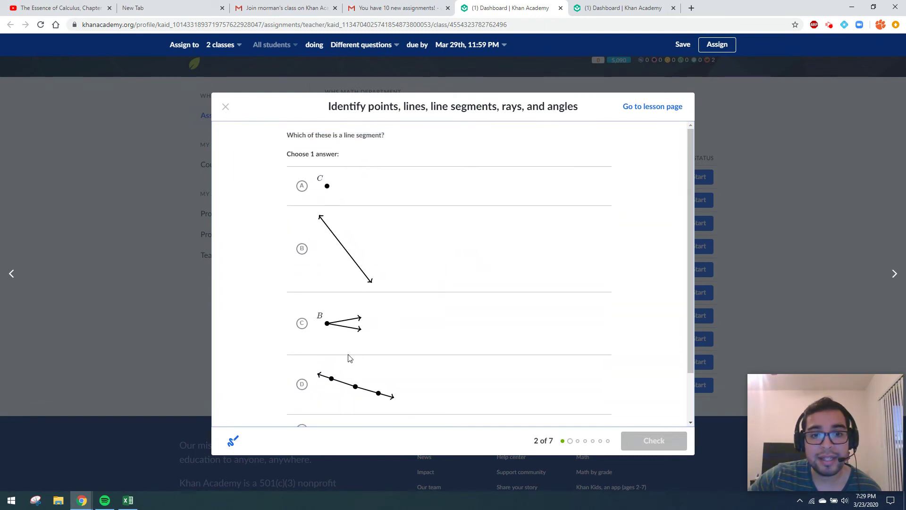
scroll(685, 283, "down", 1)
scroll(548, 297, "up", 1)
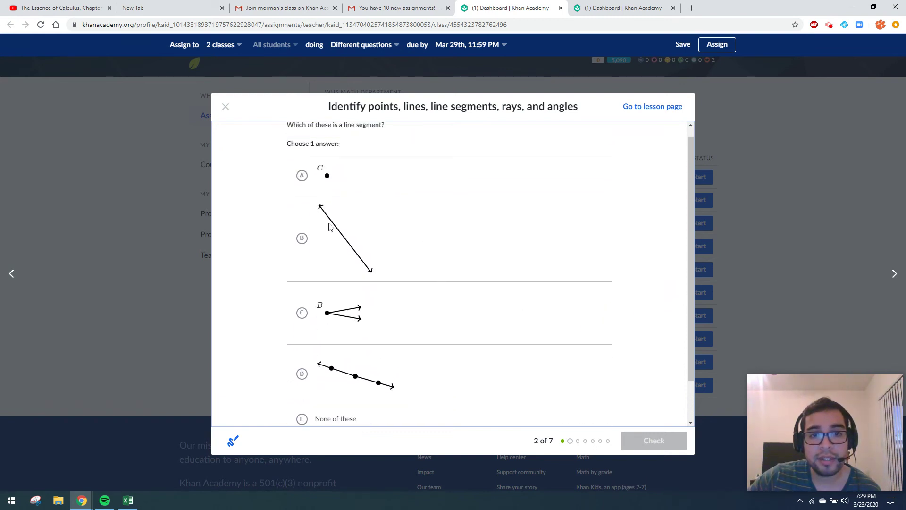
scroll(325, 375, "down", 1)
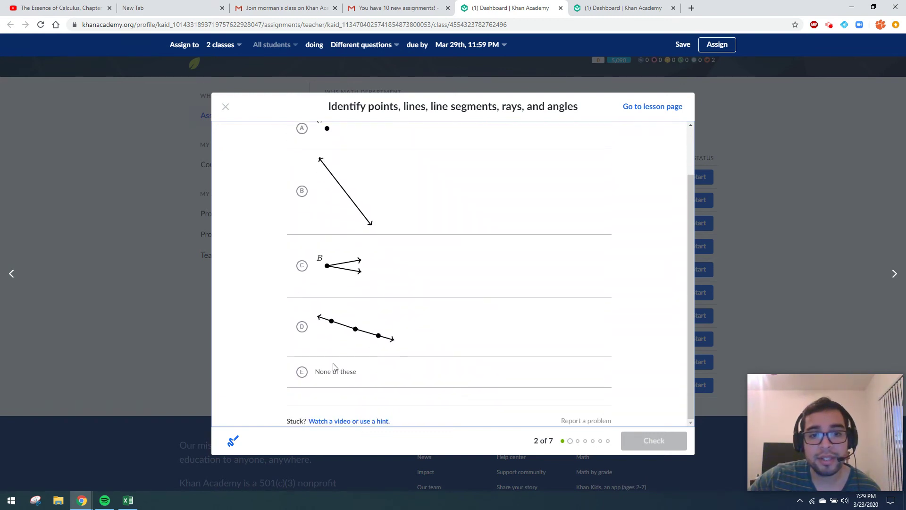
left_click(303, 372)
left_click(653, 440)
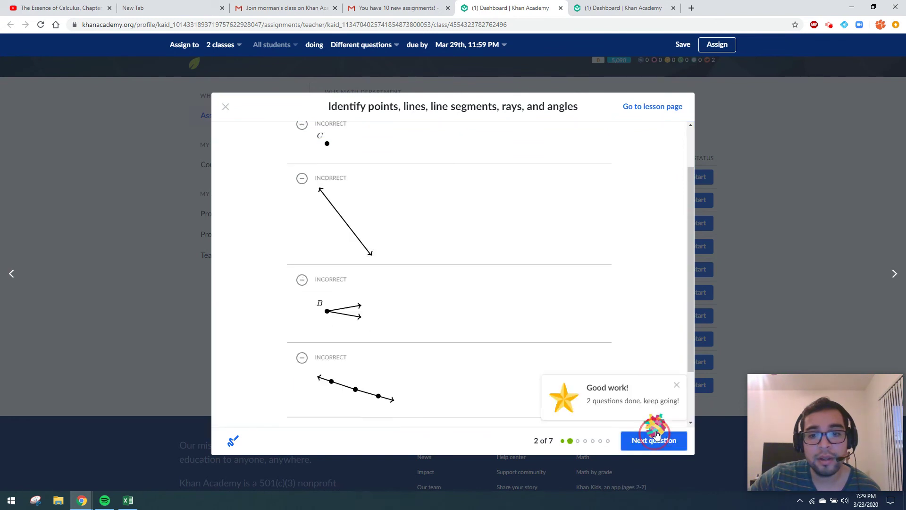
- Advance to the third question, submit "Angle" as the term describing the figure, and dismiss the feedback message
left_click(662, 439)
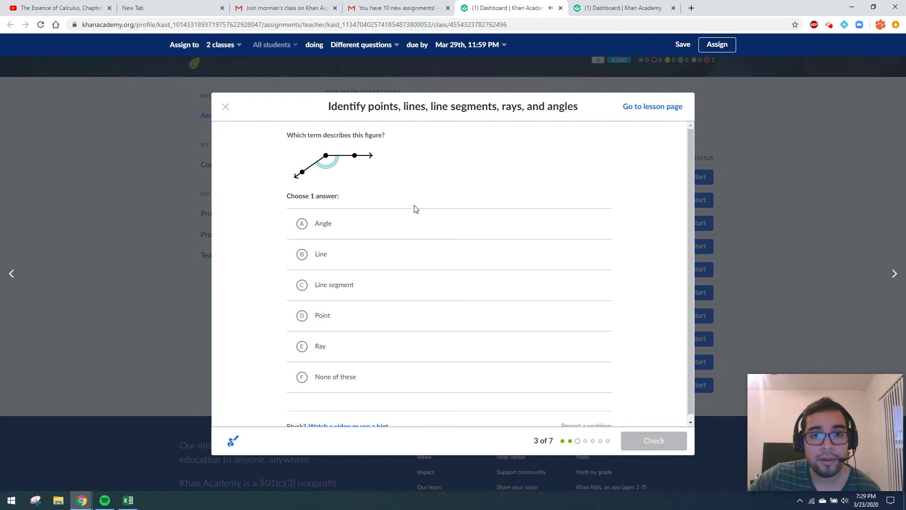
left_click(298, 227)
scroll(471, 354, "down", 1)
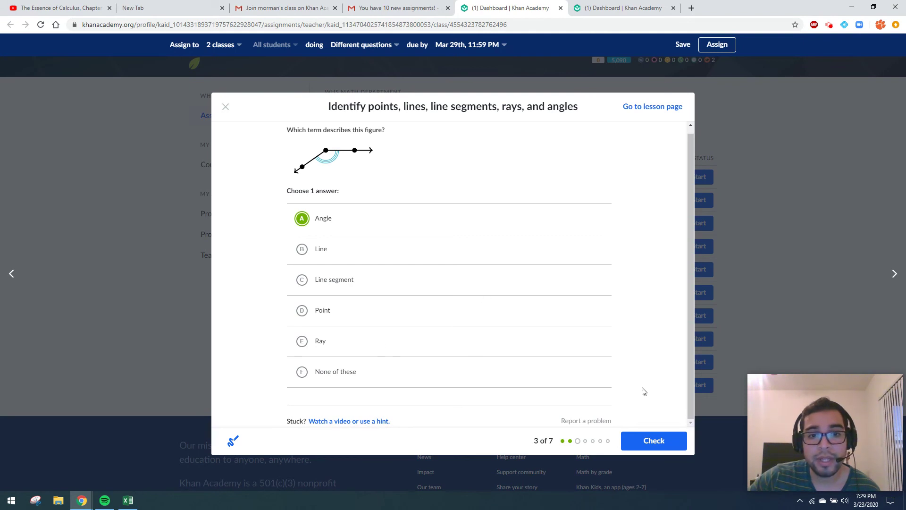
left_click(652, 442)
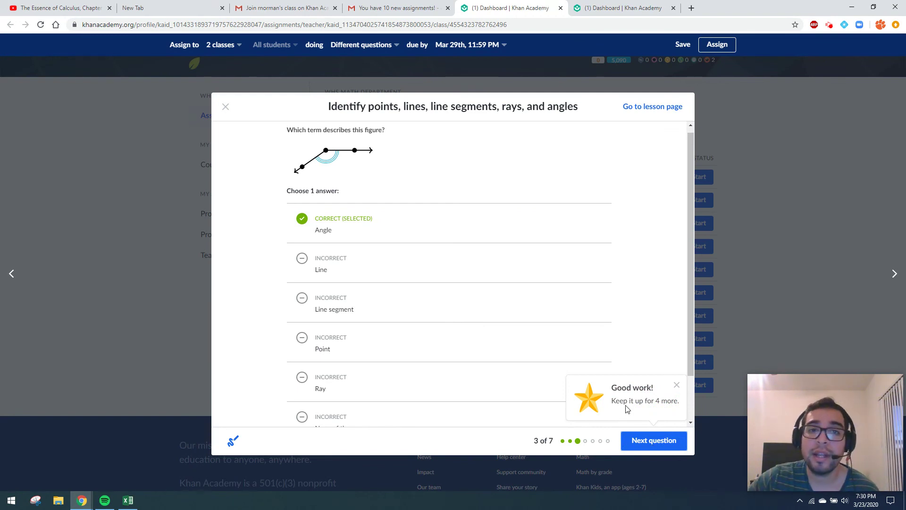
left_click(678, 385)
scroll(495, 376, "down", 2)
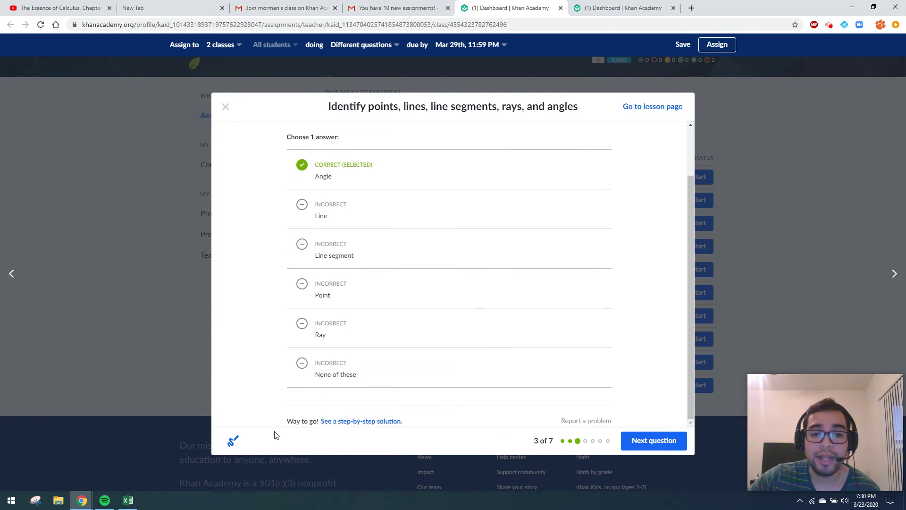
- Open the scratchpad on the third question and draw teal freehand scribbles and handwritten digits beside the angle figure
left_click(234, 442)
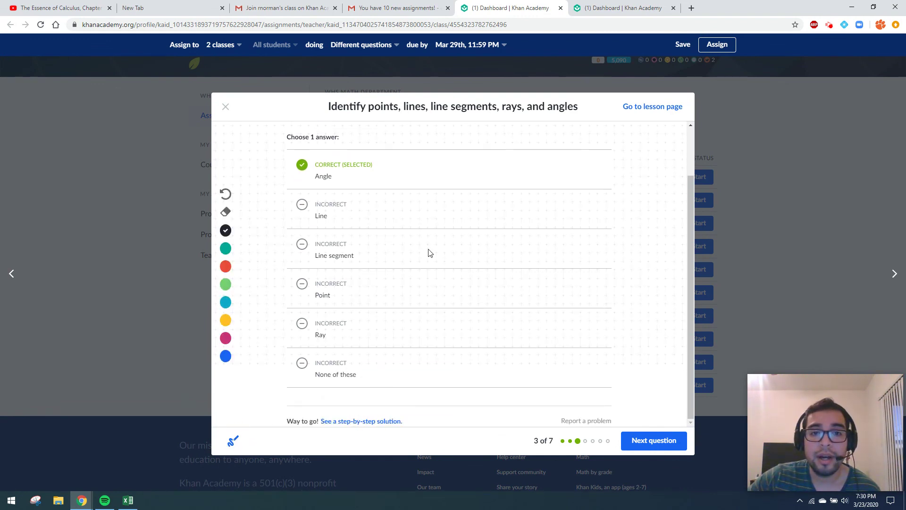
left_click(226, 249)
scroll(424, 387, "up", 2)
left_click_drag(429, 157, 477, 255)
mouse_move(476, 151)
left_mouse_down()
mouse_move(556, 176)
mouse_move(513, 164)
mouse_move(592, 158)
mouse_move(625, 194)
mouse_move(602, 165)
mouse_move(469, 165)
mouse_move(627, 178)
mouse_move(653, 225)
mouse_move(638, 222)
left_mouse_up()
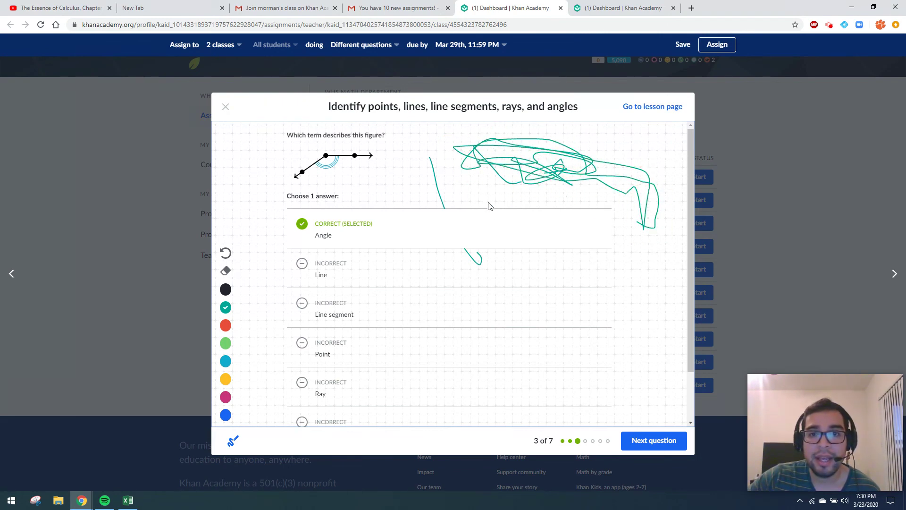
mouse_move(482, 190)
left_mouse_down()
mouse_move(496, 202)
mouse_move(513, 198)
mouse_move(503, 194)
mouse_move(505, 208)
mouse_move(529, 188)
mouse_move(525, 204)
mouse_move(550, 197)
mouse_move(569, 204)
left_mouse_up()
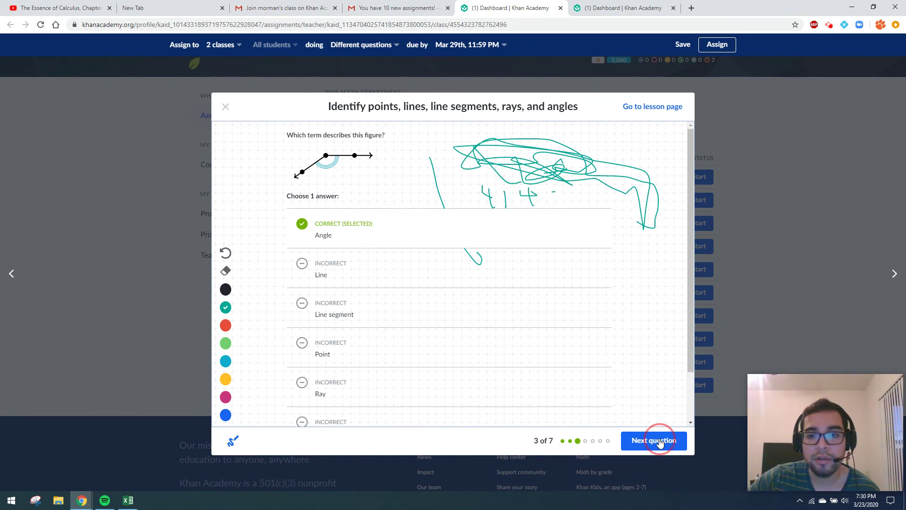
- Close the practice exercise and look over the active assignments list
left_click(226, 106)
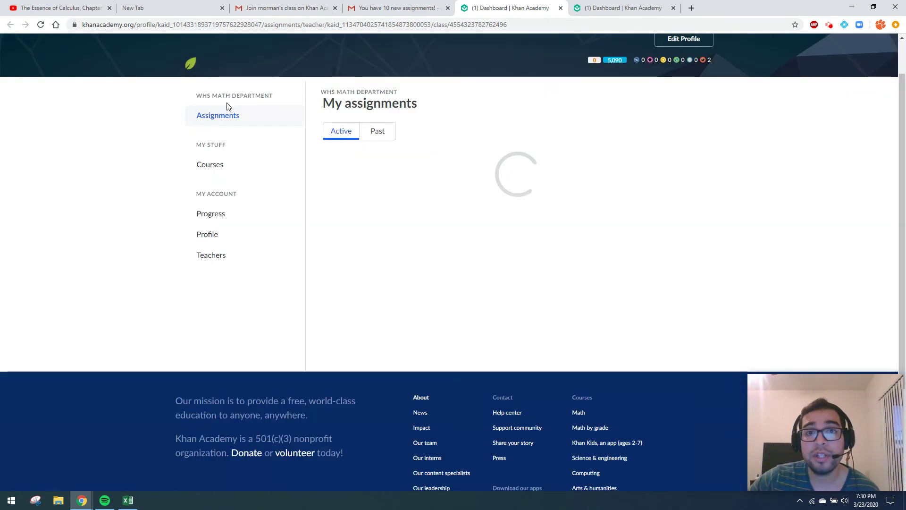
scroll(433, 190, "up", 1)
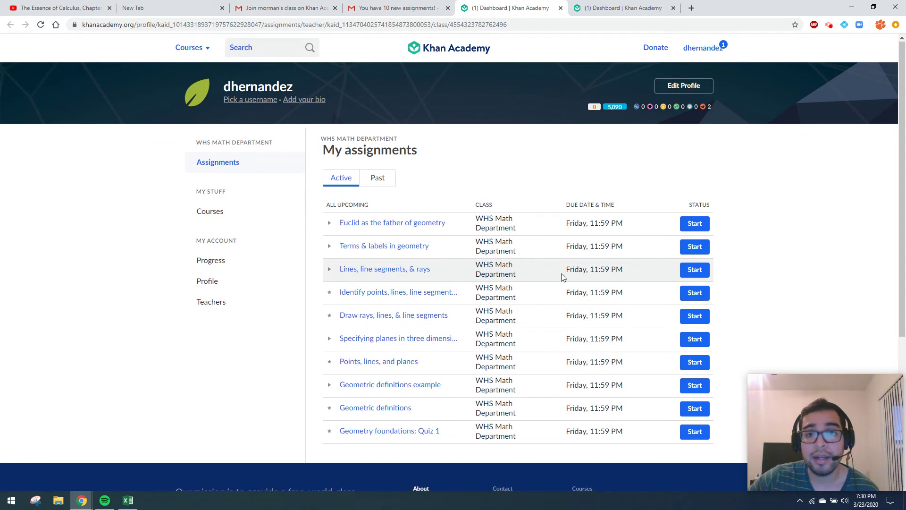
scroll(559, 280, "down", 1)
scroll(562, 273, "up", 1)
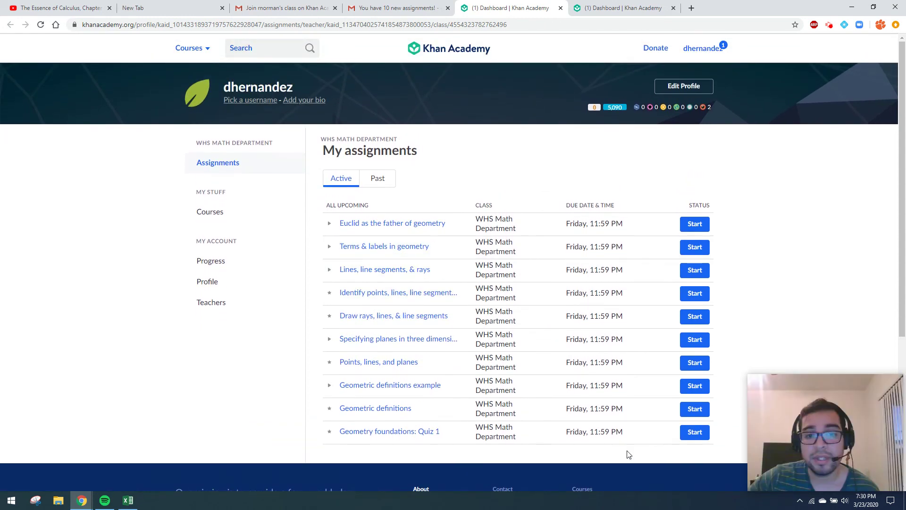